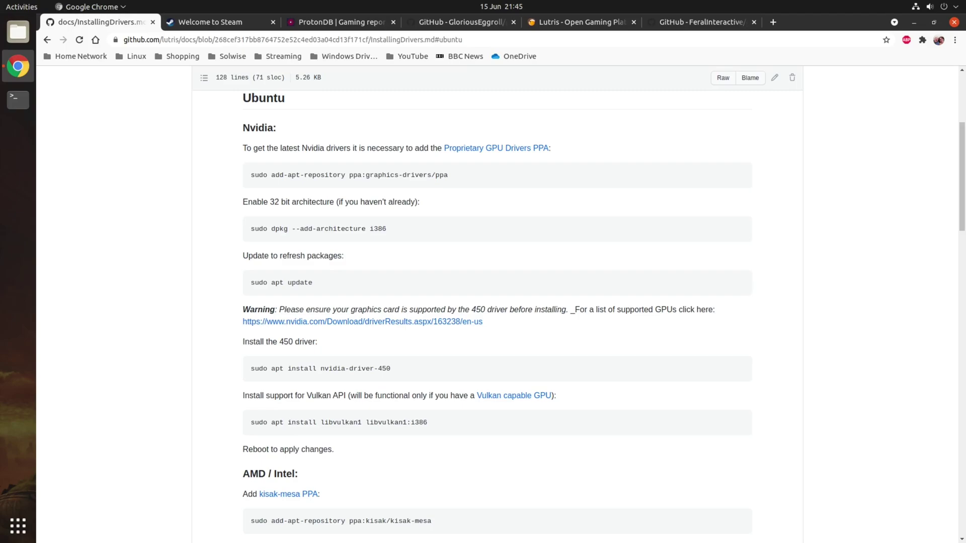
pyautogui.hotkey('ctrl', 'Tab')
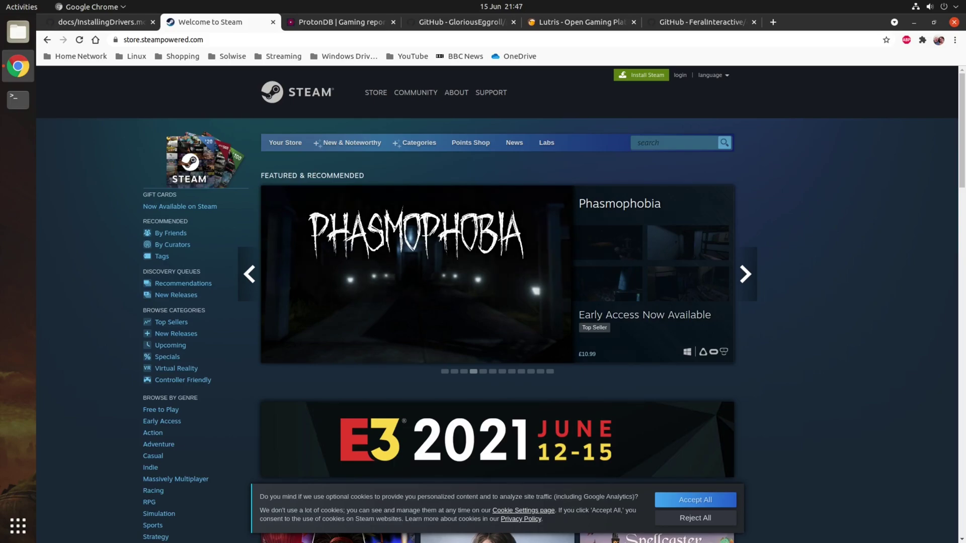
# Switch to the ProtonDB tab in Chrome
pyautogui.hotkey('ctrl', 'Tab')
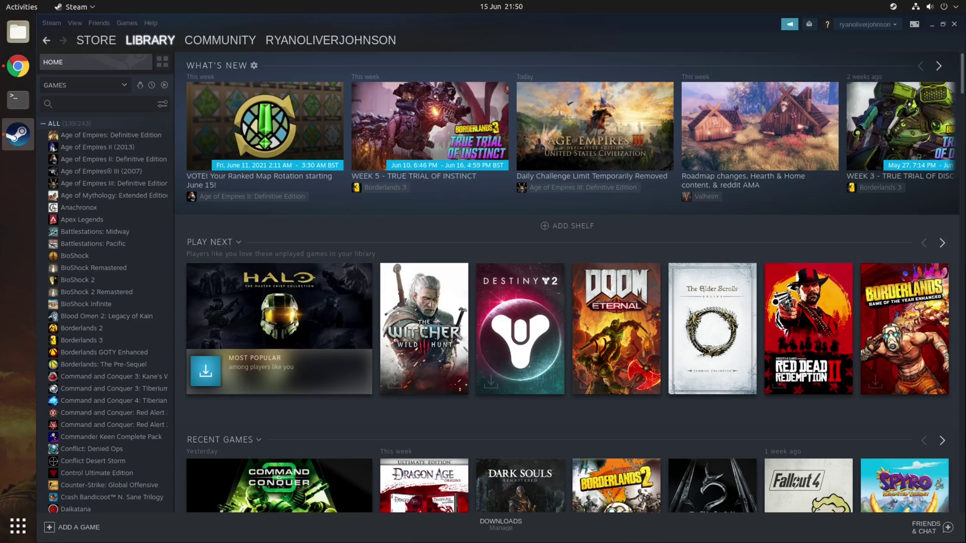
# In Steam Play settings, enable Steam Play for all titles and keep Proton 6.3-4 for other titles
pyautogui.click(51, 23)
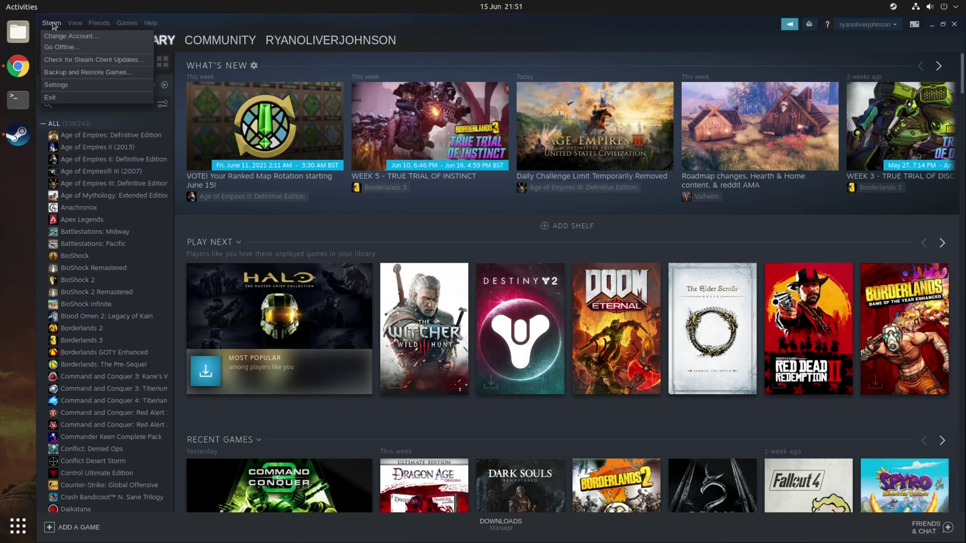
pyautogui.click(57, 84)
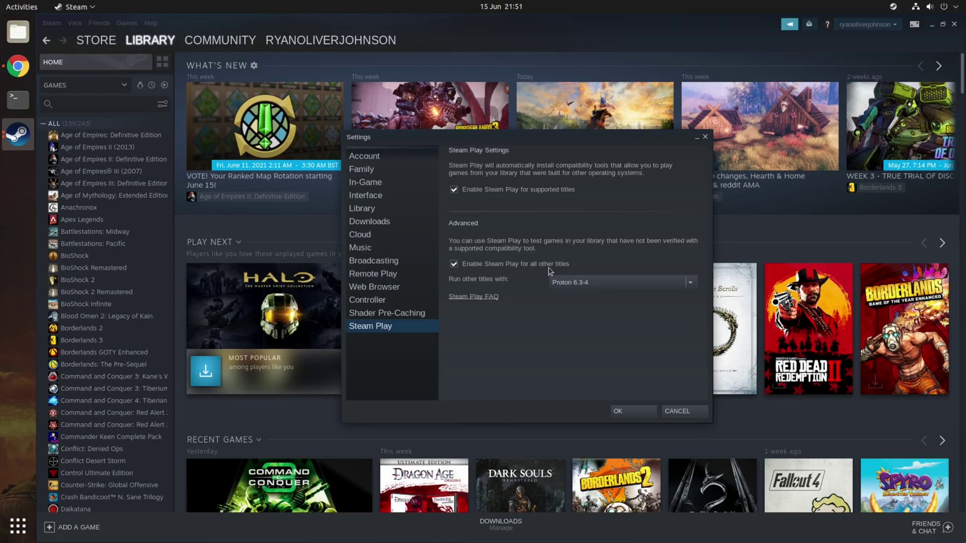
pyautogui.click(690, 282)
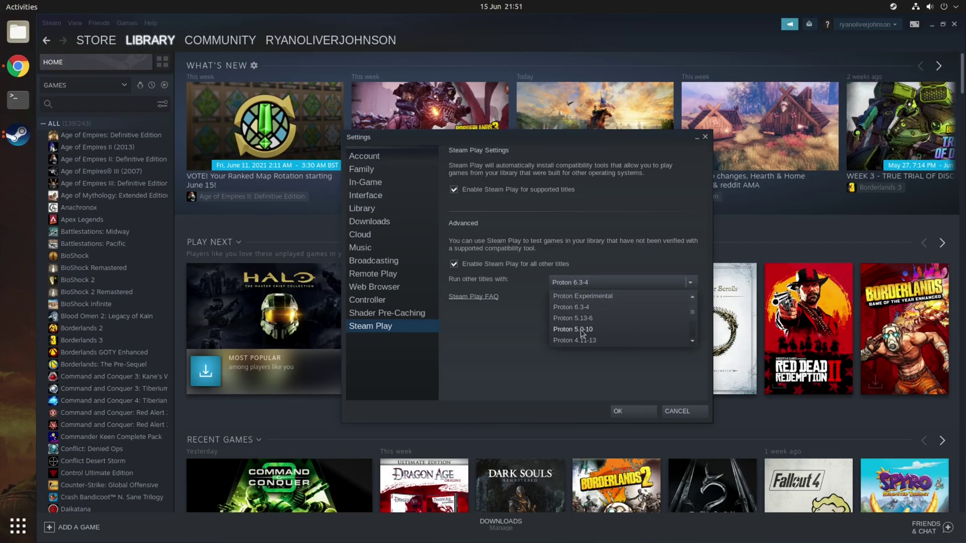
pyautogui.scroll(-1, 584, 330)
pyautogui.scroll(1, 585, 327)
pyautogui.click(584, 308)
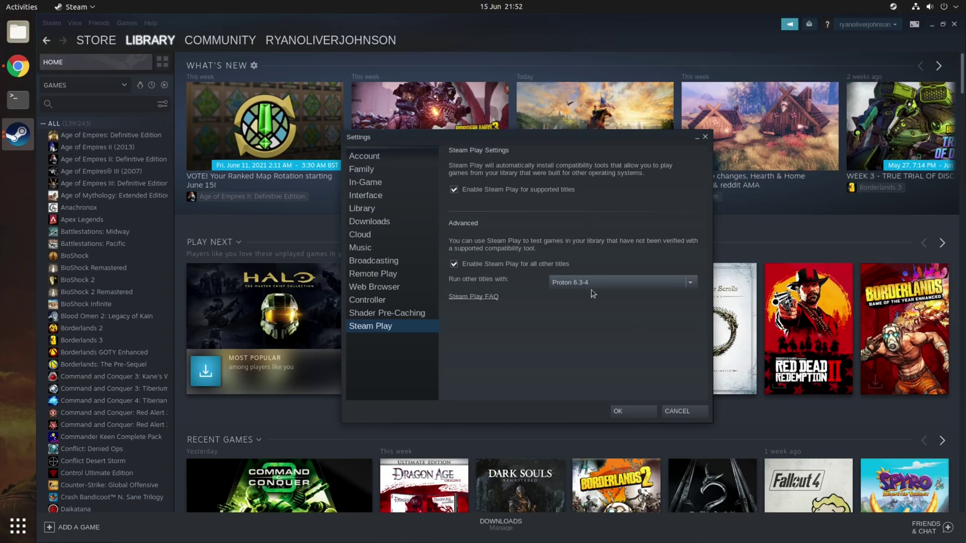
# Confirm the Steam Play settings with OK, then install Age of Empires II (2013) with default options
pyautogui.click(629, 412)
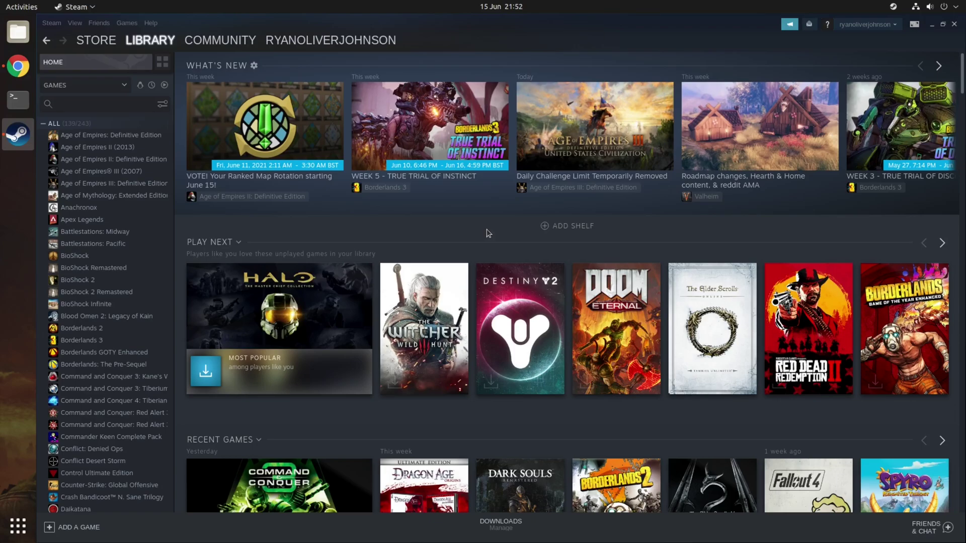
pyautogui.click(166, 147)
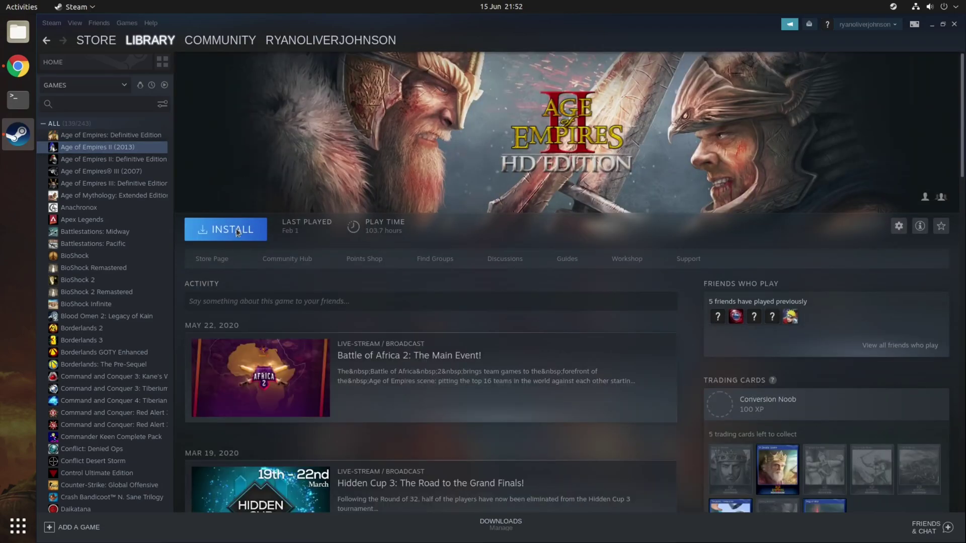
pyautogui.click(239, 233)
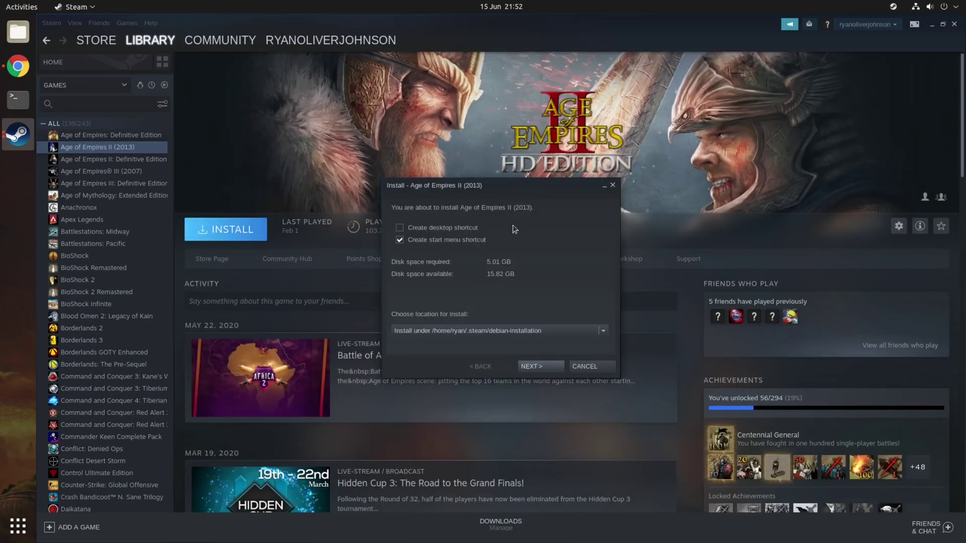
pyautogui.click(540, 366)
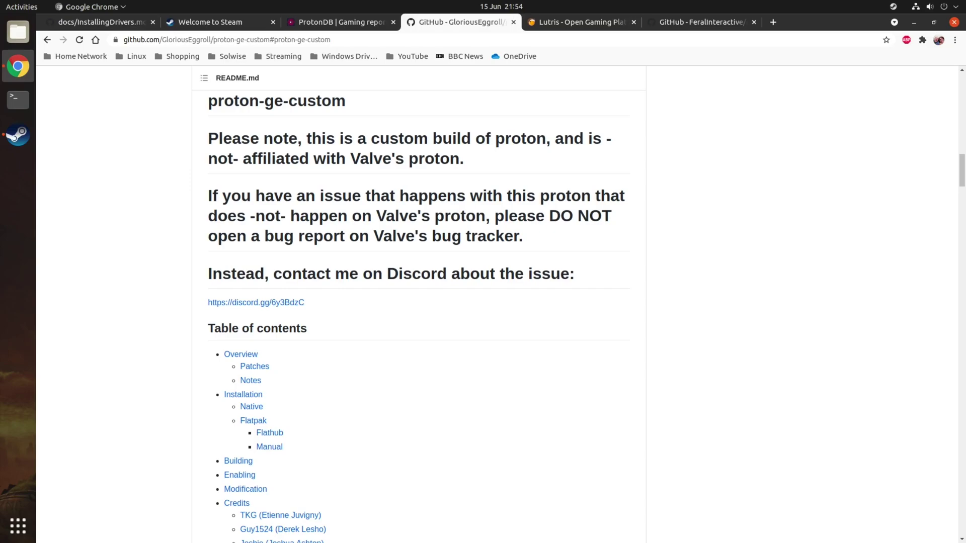
# Open the Proton-6.10-GE-1 release page and scroll down to its download assets
pyautogui.press('Home')
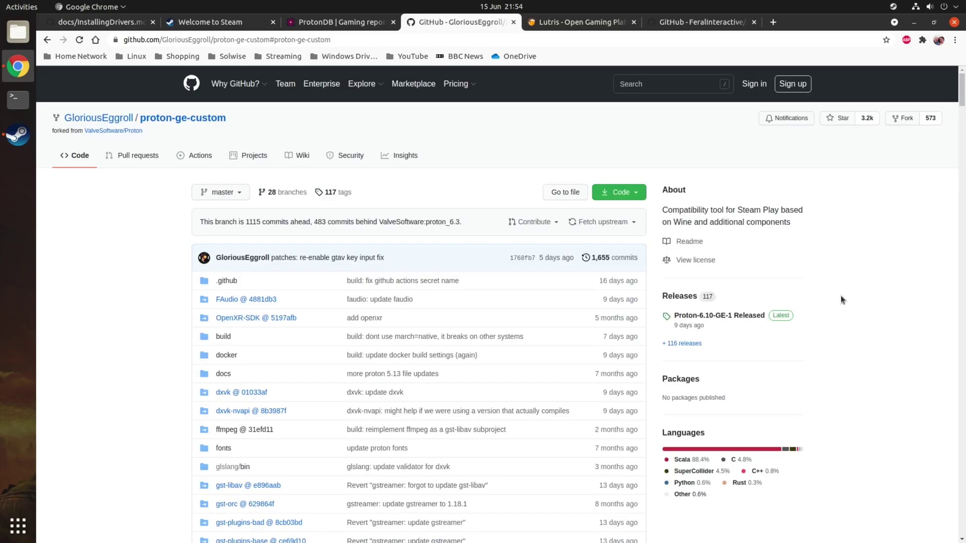
pyautogui.click(699, 314)
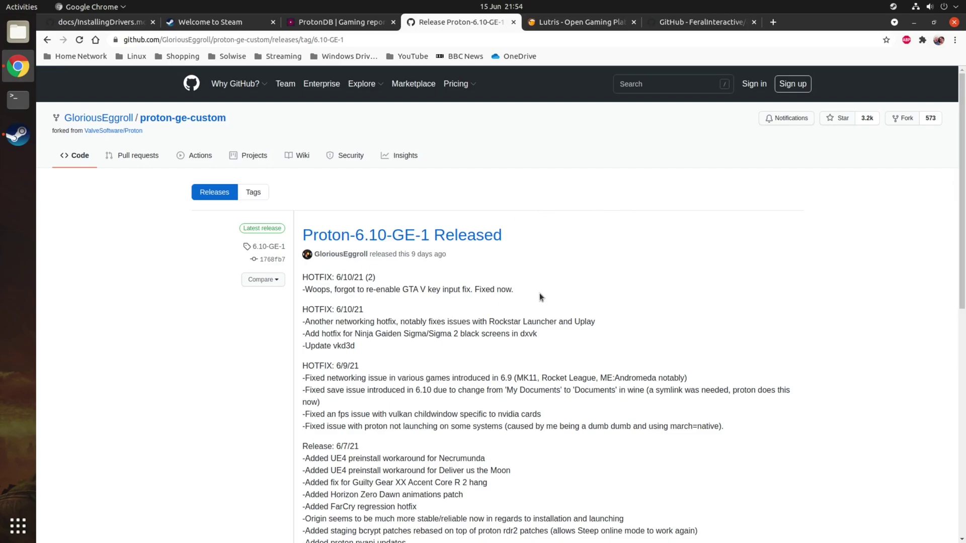
pyautogui.scroll(-2, 650, 287)
pyautogui.scroll(-6, 650, 303)
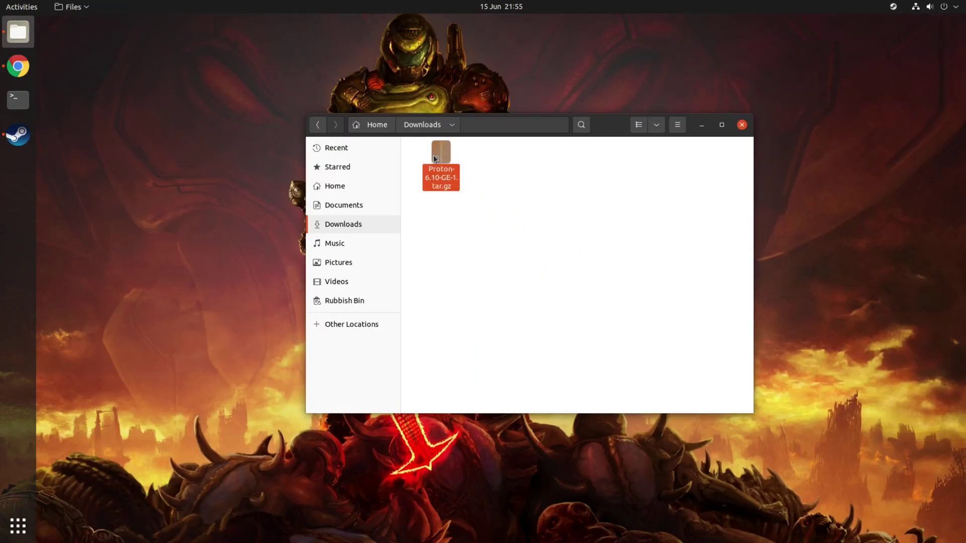
# Extract the Proton archive in Downloads and copy the resulting Proton-6.10-GE-1 folder
pyautogui.rightClick(433, 155)
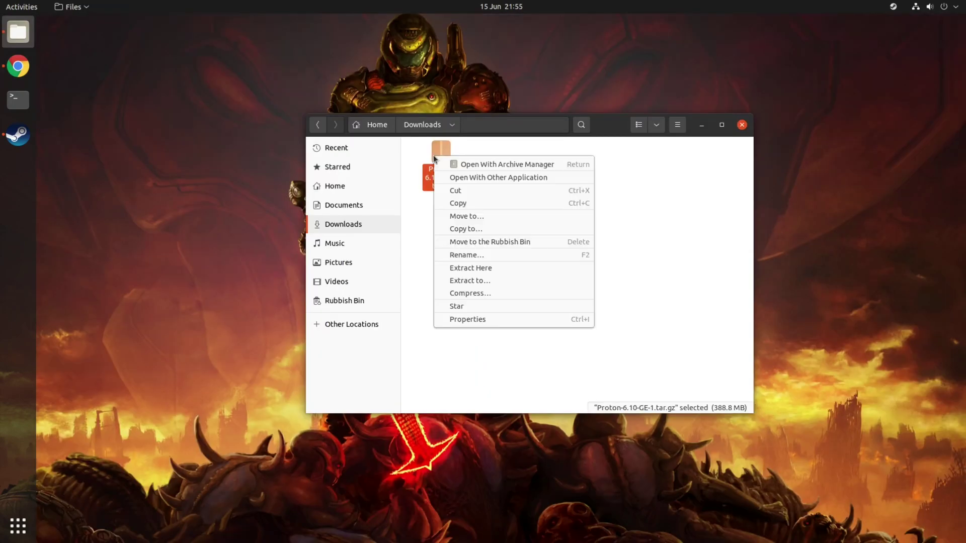
pyautogui.click(508, 269)
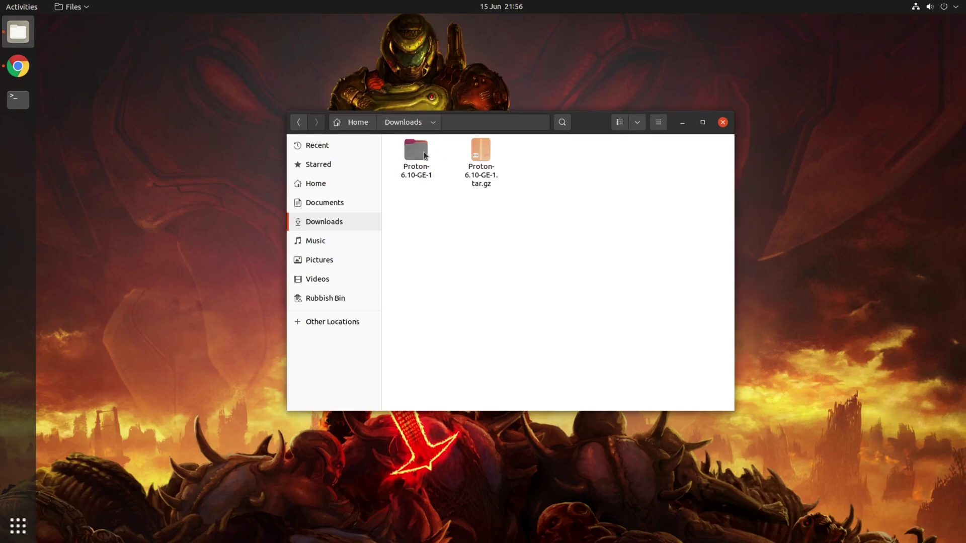
pyautogui.rightClick(424, 155)
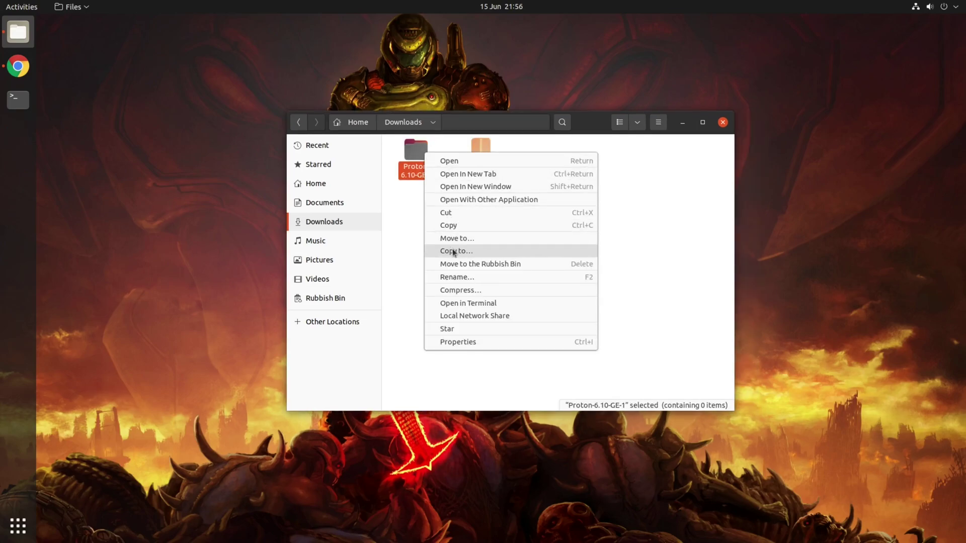
pyautogui.click(455, 222)
# Show hidden files and navigate from Home into .steam/root
pyautogui.click(658, 122)
pyautogui.click(662, 230)
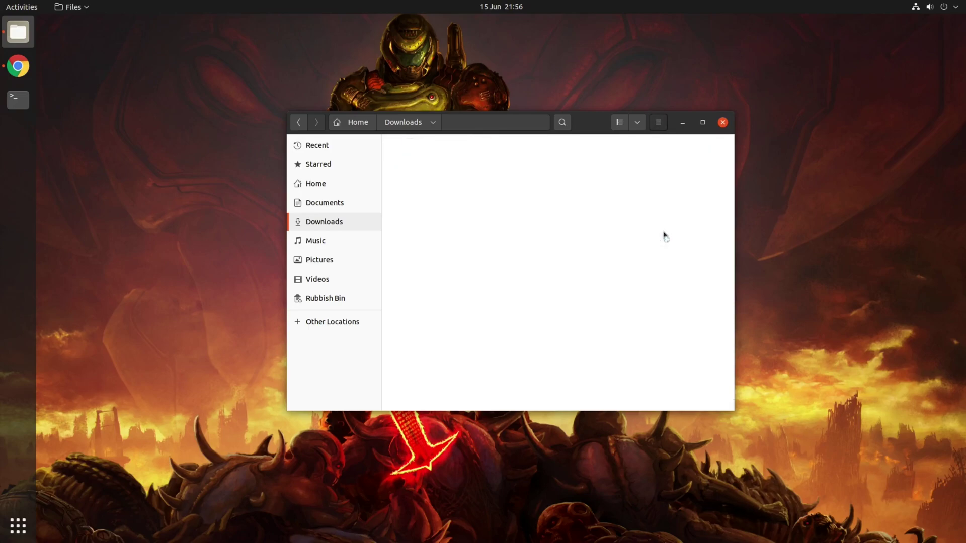
pyautogui.click(331, 184)
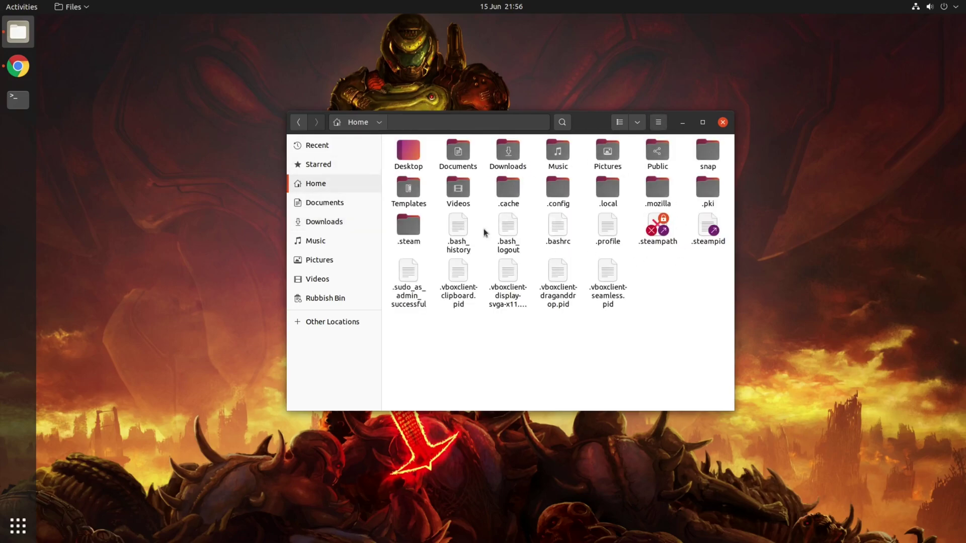
pyautogui.doubleClick(413, 231)
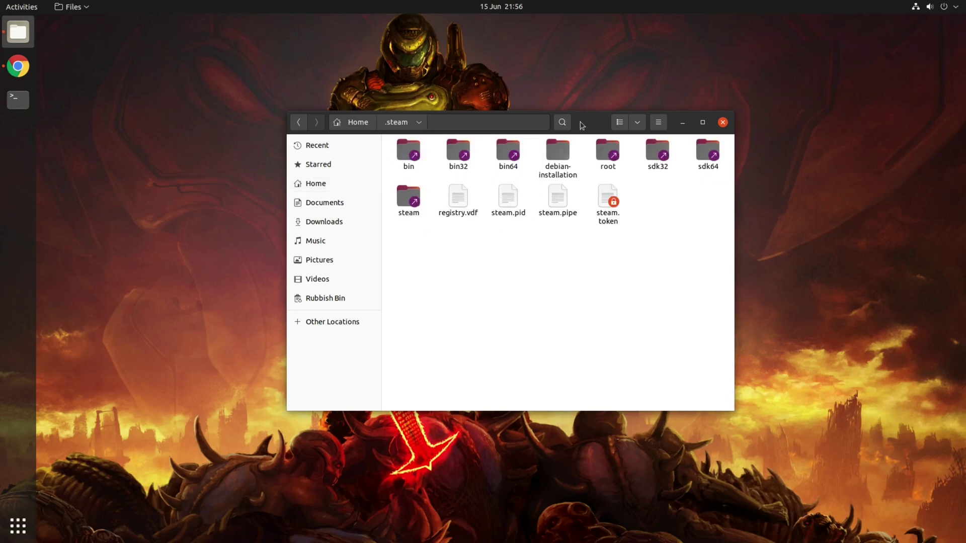
pyautogui.doubleClick(608, 151)
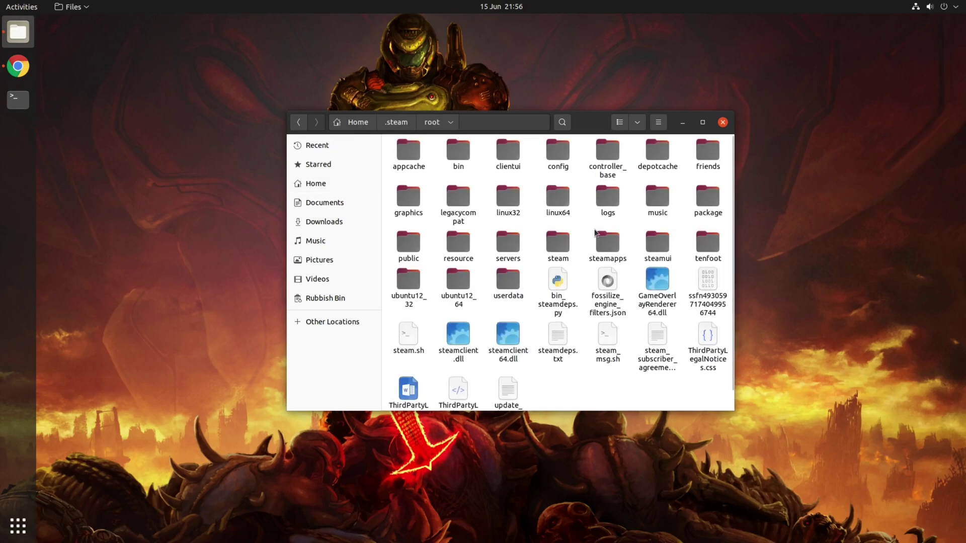
# Create a 'compatibilitytools.d' folder there and paste the Proton-6.10-GE-1 folder into it
pyautogui.rightClick(579, 180)
pyautogui.click(604, 188)
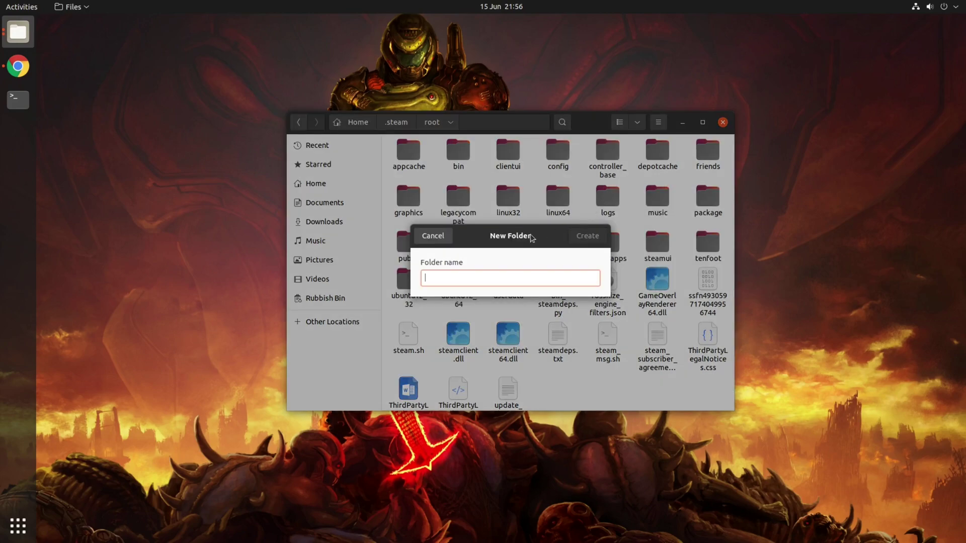
pyautogui.write('compati')
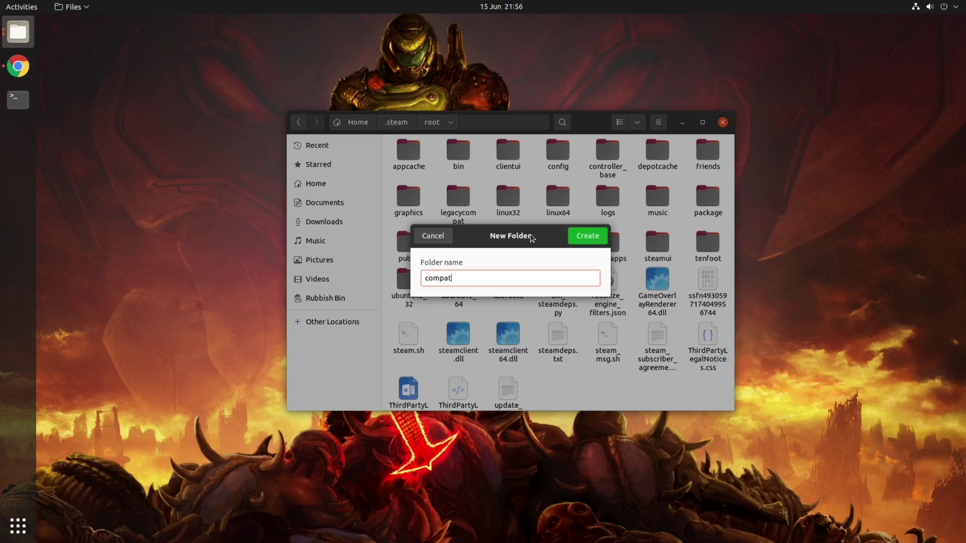
pyautogui.write('bilitytools.d')
pyautogui.press('Return')
pyautogui.press('Return')
pyautogui.rightClick(490, 173)
pyautogui.click(528, 204)
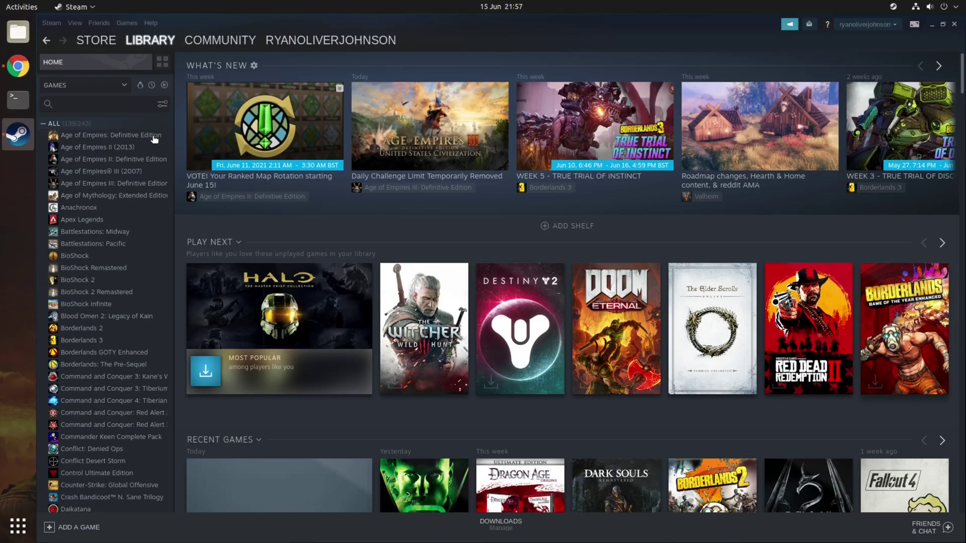
# In Age of Empires: Definitive Edition's Compatibility properties, force the Proton-6.10-GE-1 tool
pyautogui.rightClick(137, 139)
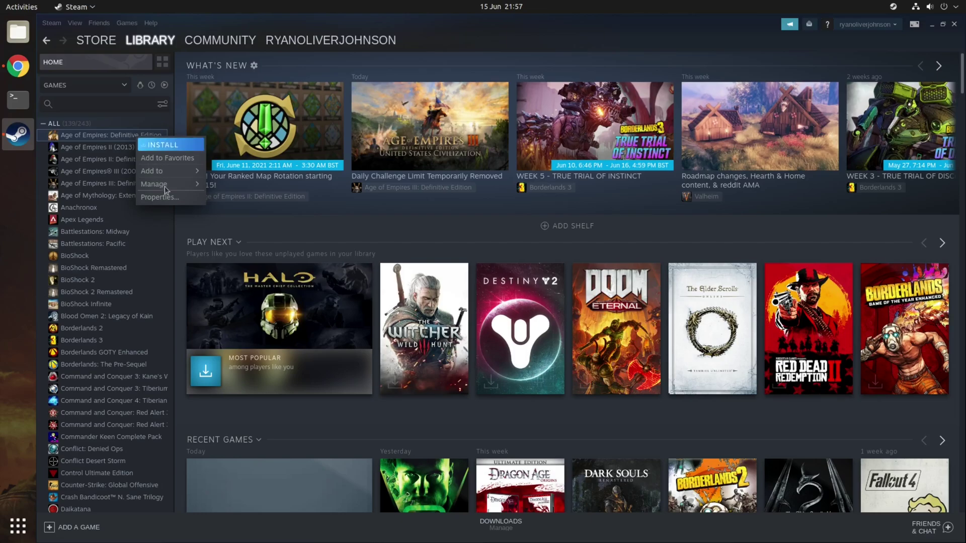
pyautogui.click(166, 194)
pyautogui.click(336, 197)
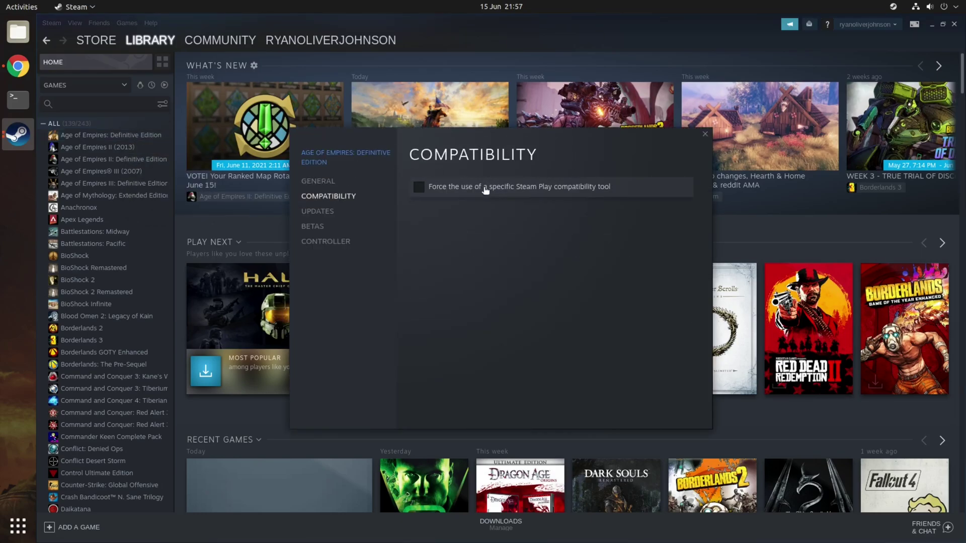
pyautogui.click(543, 187)
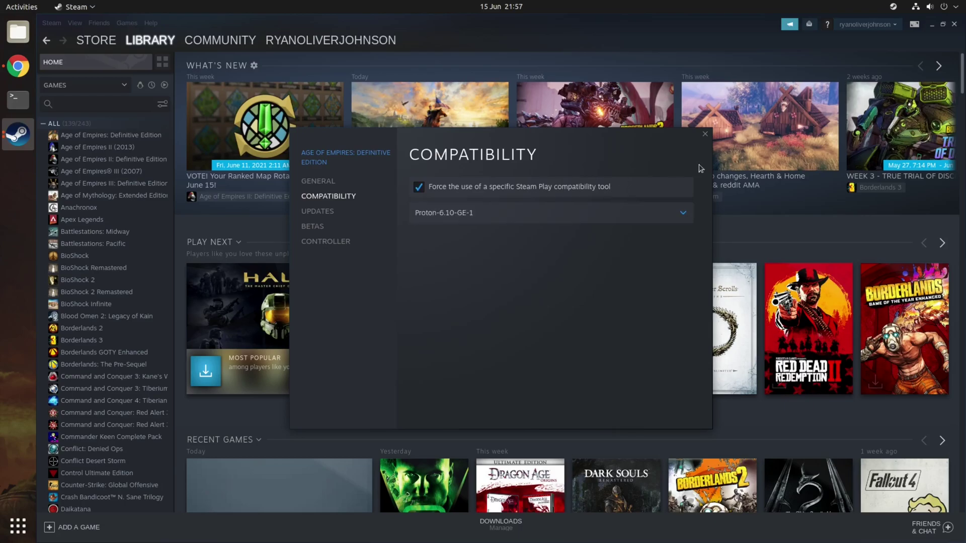
pyautogui.click(684, 215)
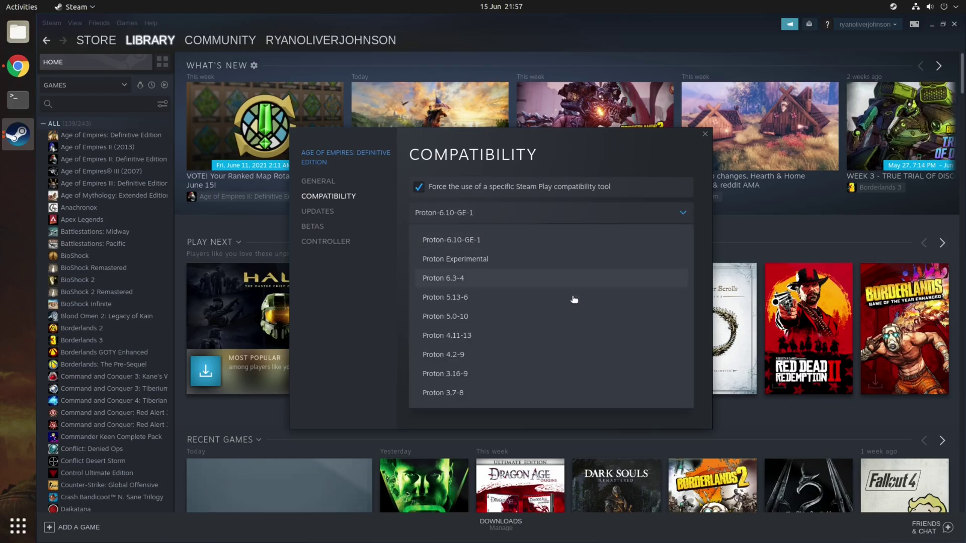
pyautogui.click(473, 241)
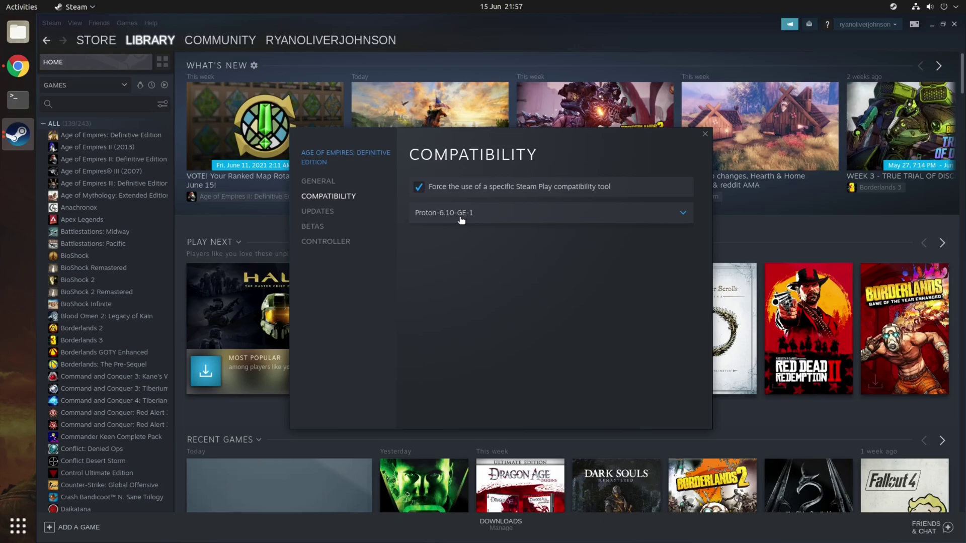
pyautogui.press('Escape')
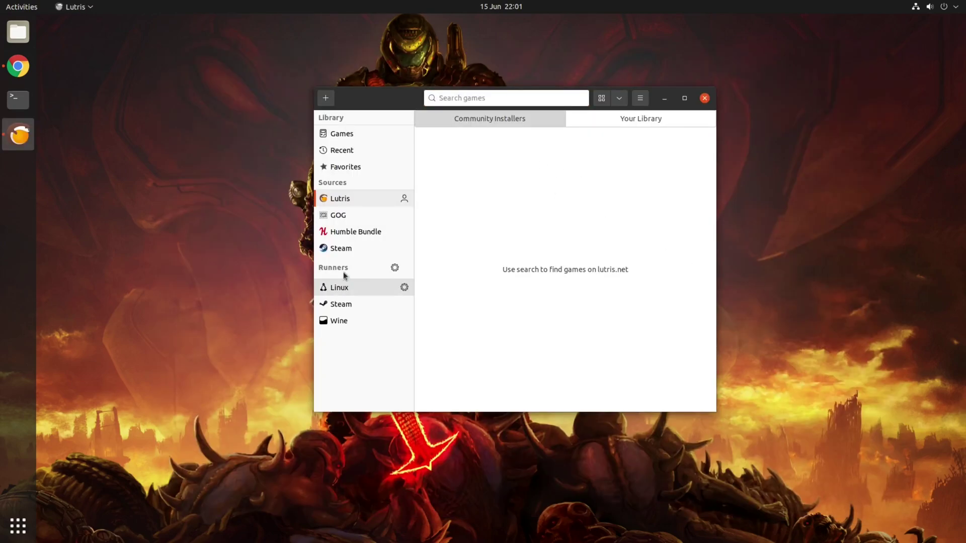
# Search Lutris for 'diablo III' and install it with the Battle.net installer at the default location
pyautogui.write('d')
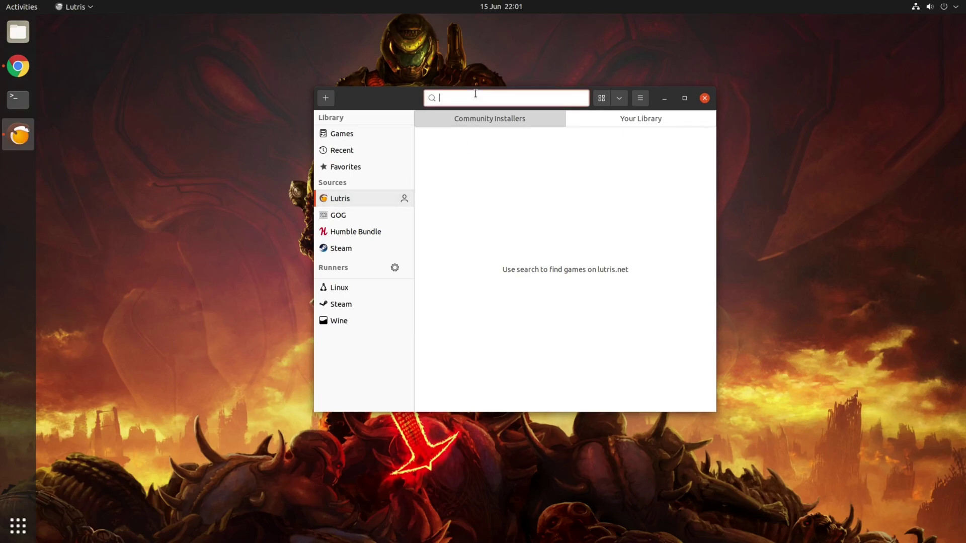
pyautogui.write('iablo III')
pyautogui.click(467, 151)
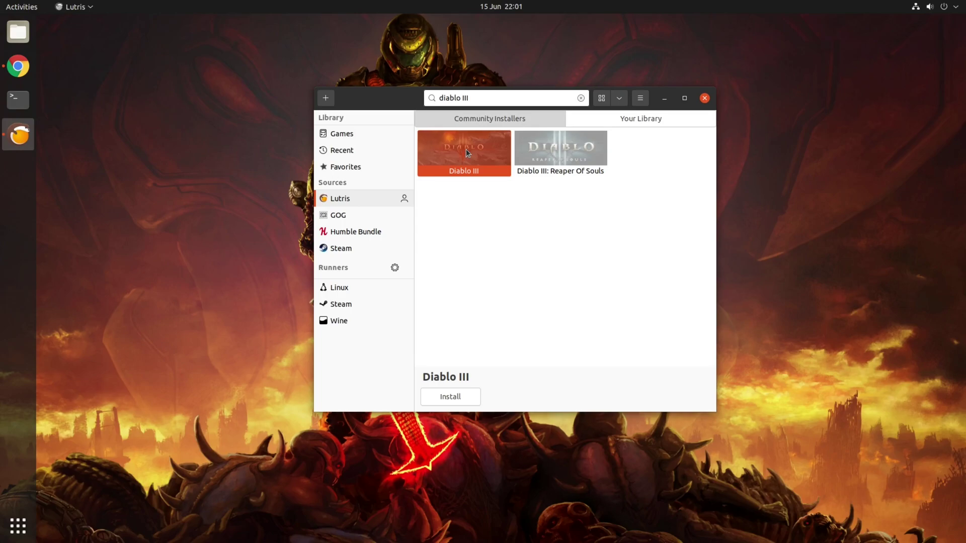
pyautogui.click(458, 397)
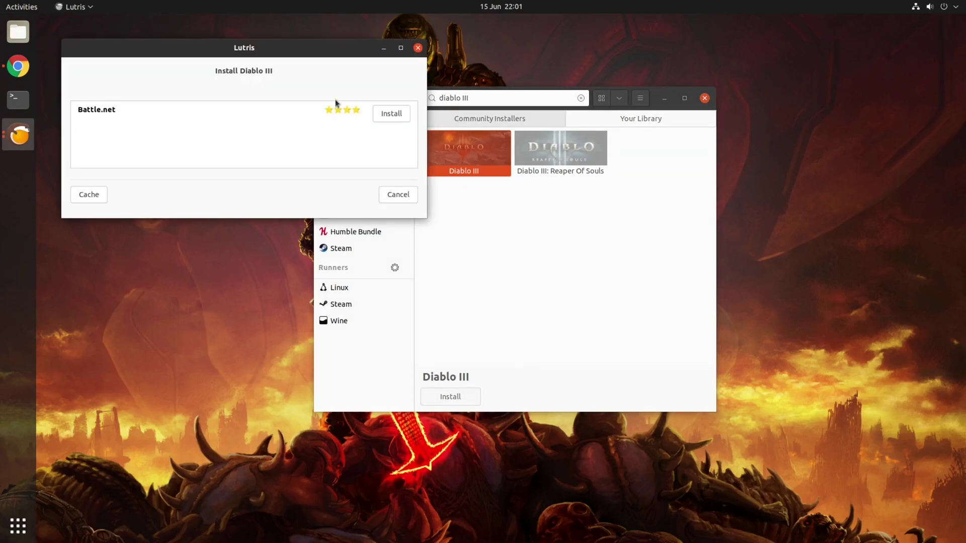
pyautogui.moveTo(312, 55); pyautogui.dragTo(575, 172)
pyautogui.click(657, 234)
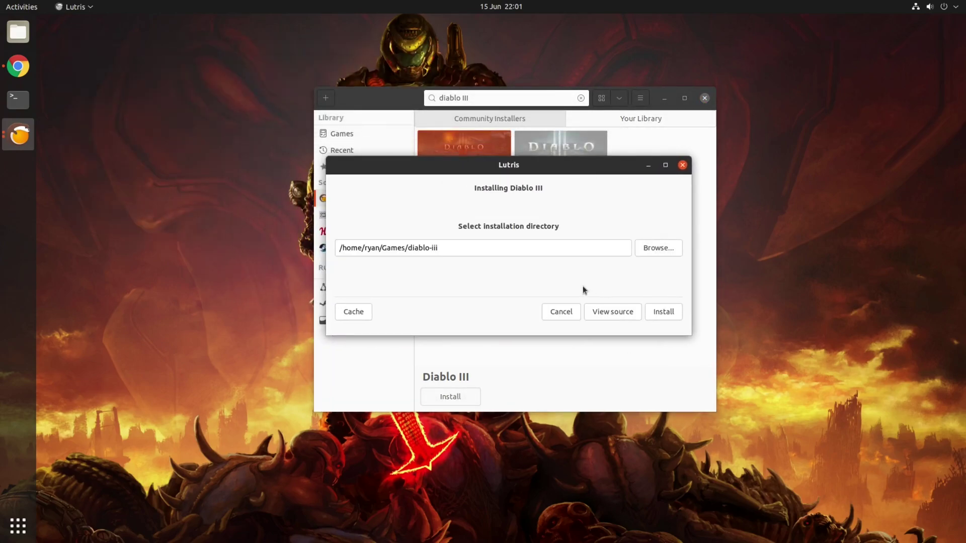
pyautogui.click(661, 311)
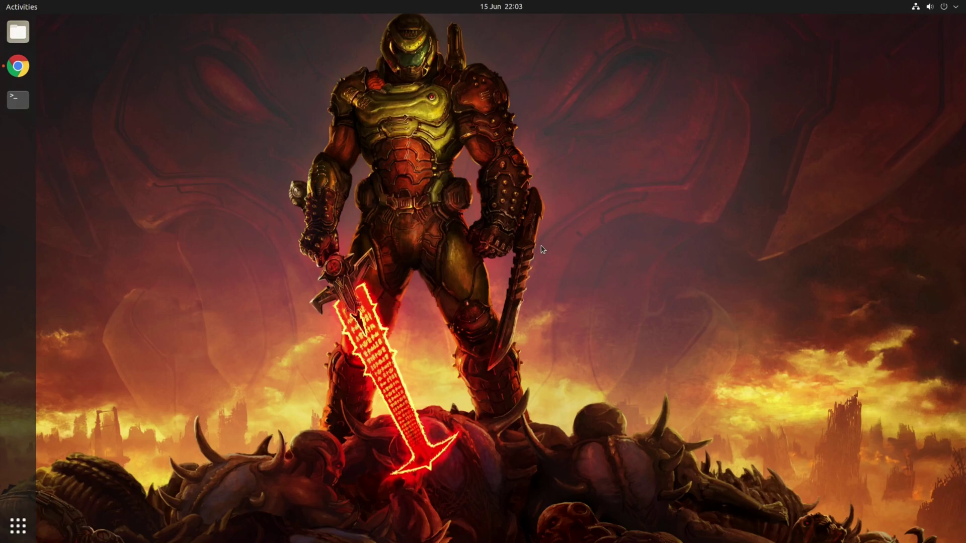
# Switch back to the GameMode web page
pyautogui.hotkey('alt', 'Tab')
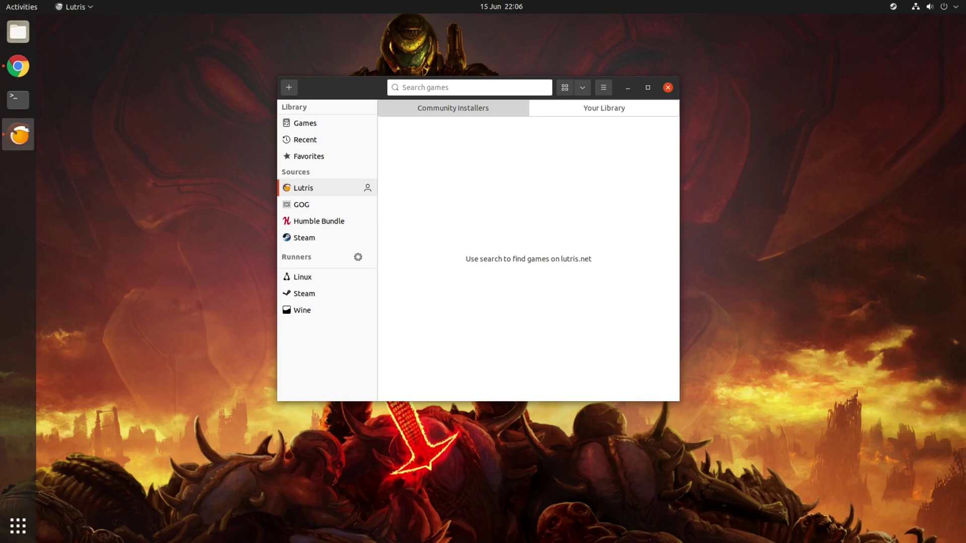
# Save Lutris System options with Enable Feral GameMode on, then quit Lutris
pyautogui.click(606, 89)
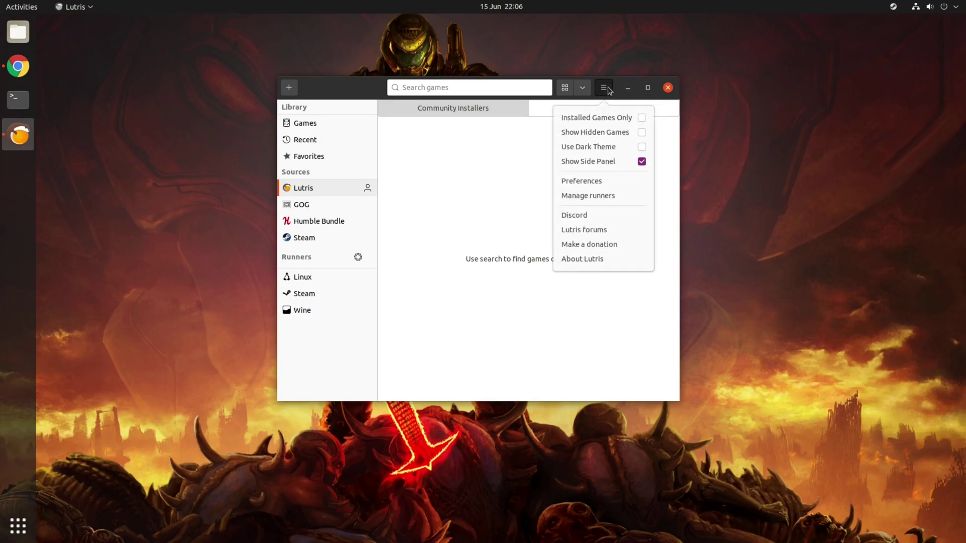
pyautogui.click(588, 182)
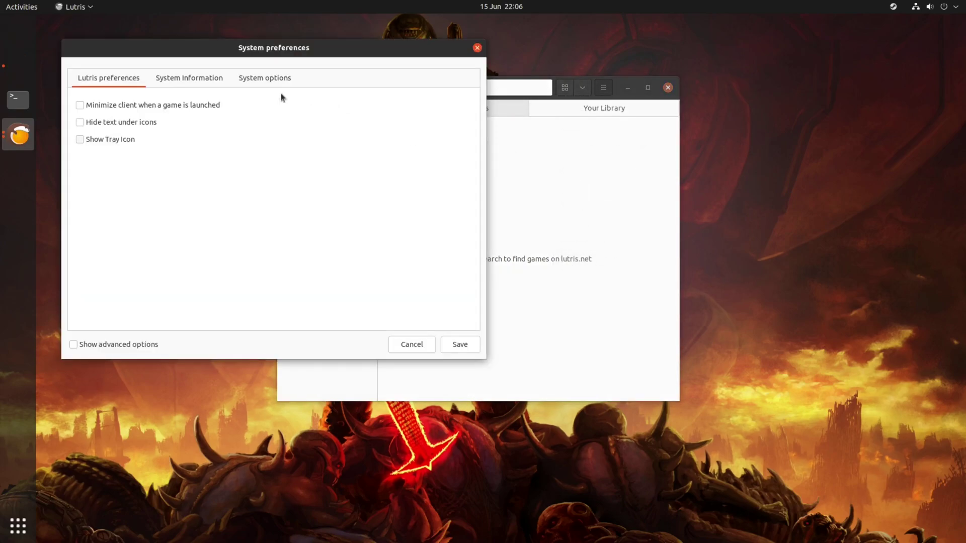
pyautogui.click(246, 81)
pyautogui.moveTo(325, 52); pyautogui.dragTo(490, 56)
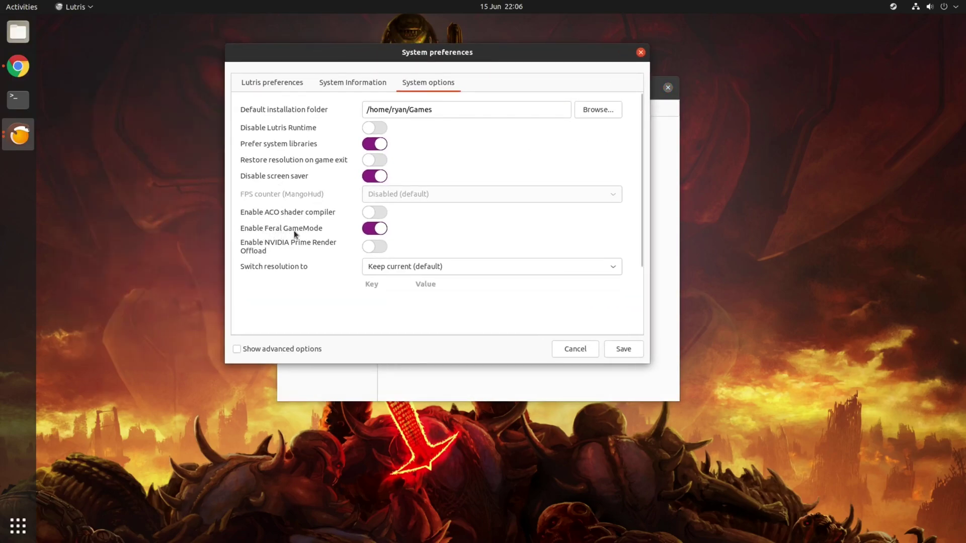
pyautogui.click(623, 349)
pyautogui.hotkey('ctrl', 'q')
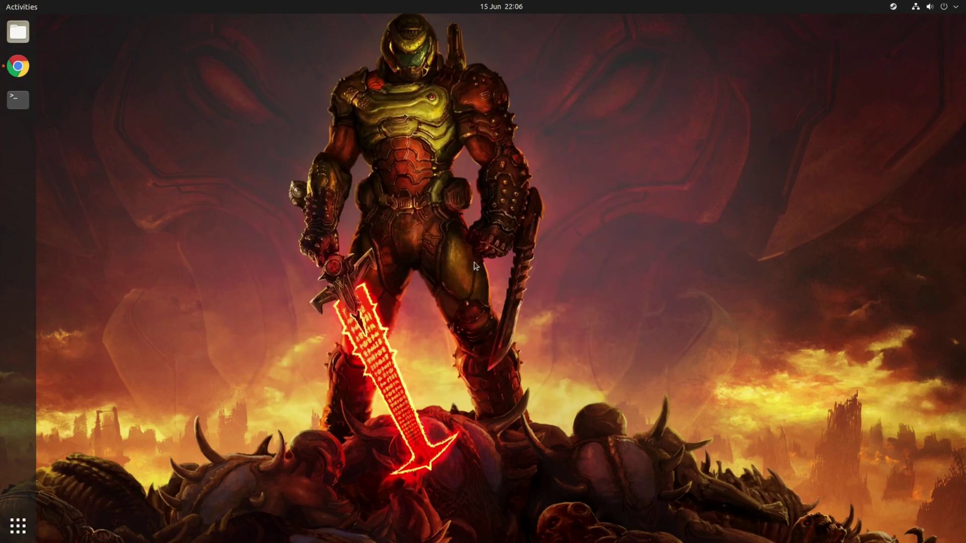